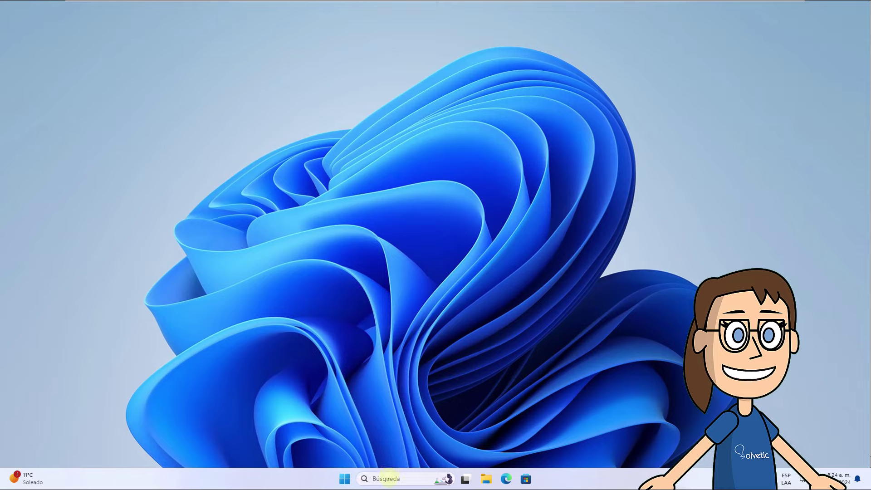
# - Search Windows for "impresoras" and open the Impresoras y escáneres settings
pyautogui.click(387, 477)
pyautogui.write('impre')
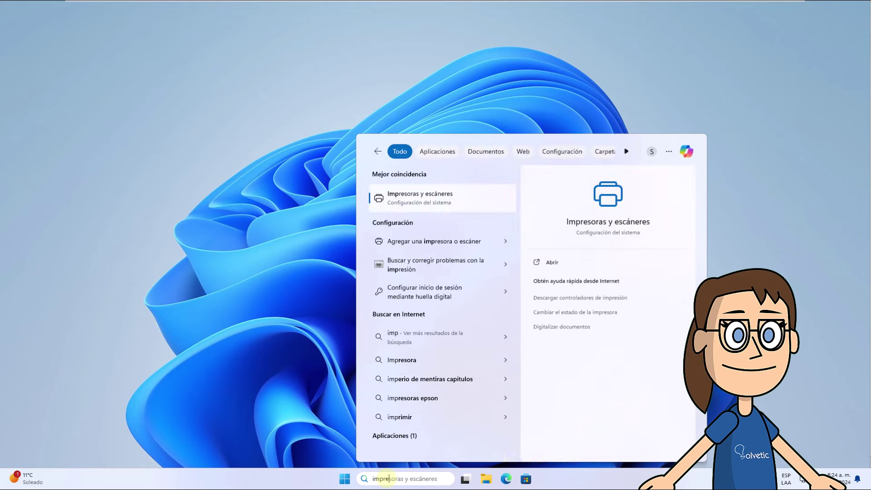
pyautogui.write('soras')
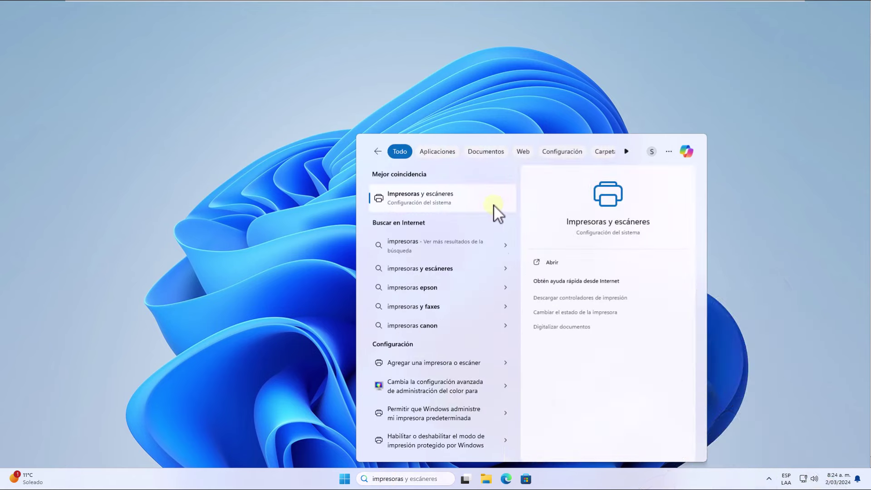
pyautogui.click(493, 206)
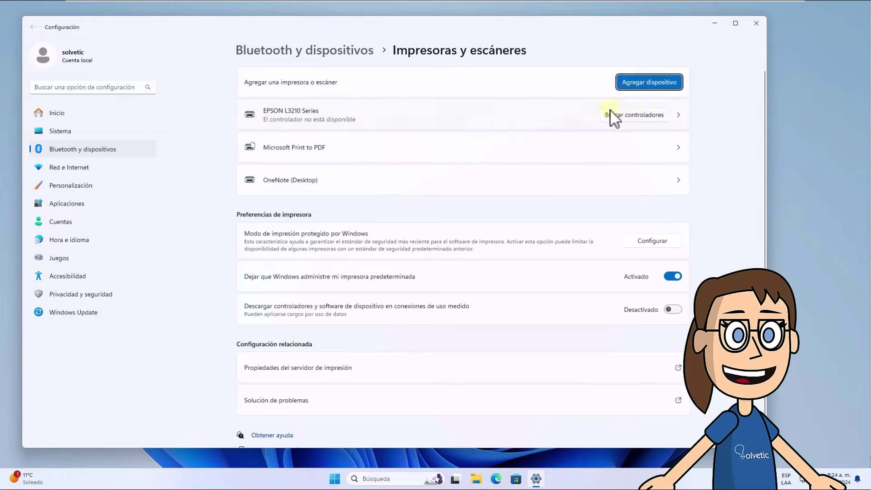
# - Look up drivers for the EPSON L3210 Series, skim the Microsoft support article on installing printer drivers, and close it
pyautogui.click(622, 117)
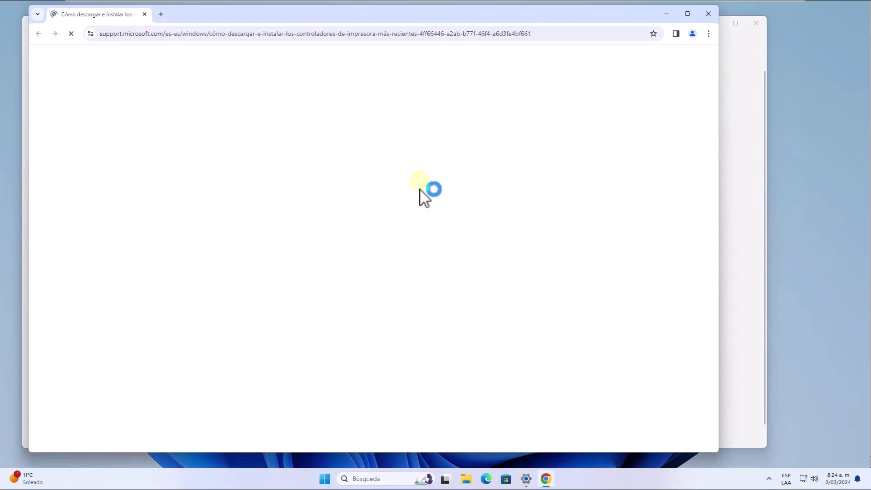
pyautogui.scroll(-2, 418, 272)
pyautogui.scroll(-4, 418, 272)
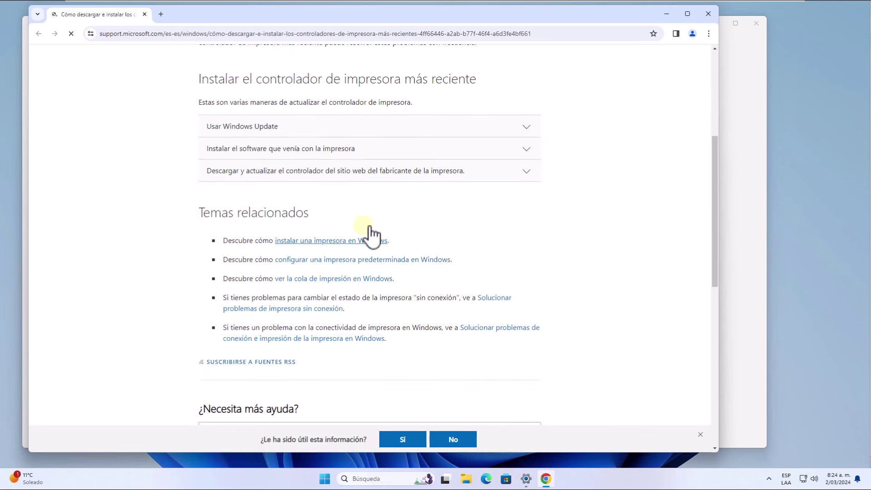
pyautogui.scroll(4, 369, 233)
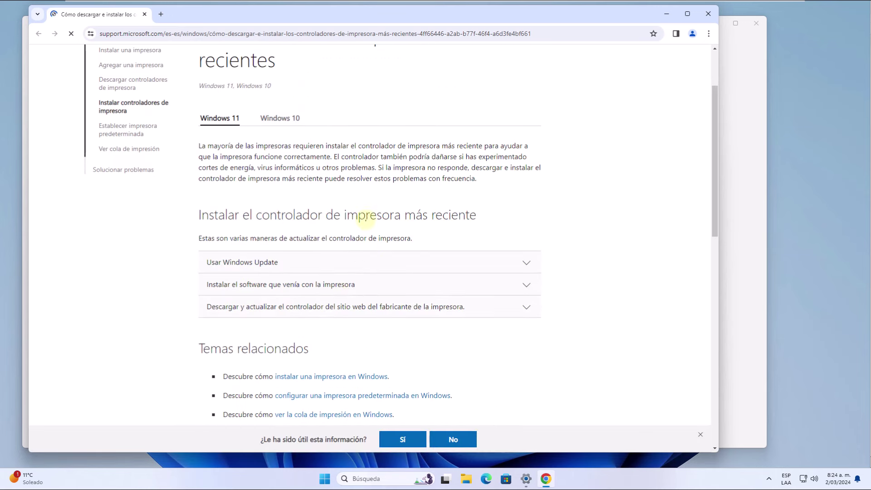
pyautogui.click(708, 13)
# - View the EPSON L3210 Series settings page and return to the printer list, leaving the settings window
pyautogui.click(437, 122)
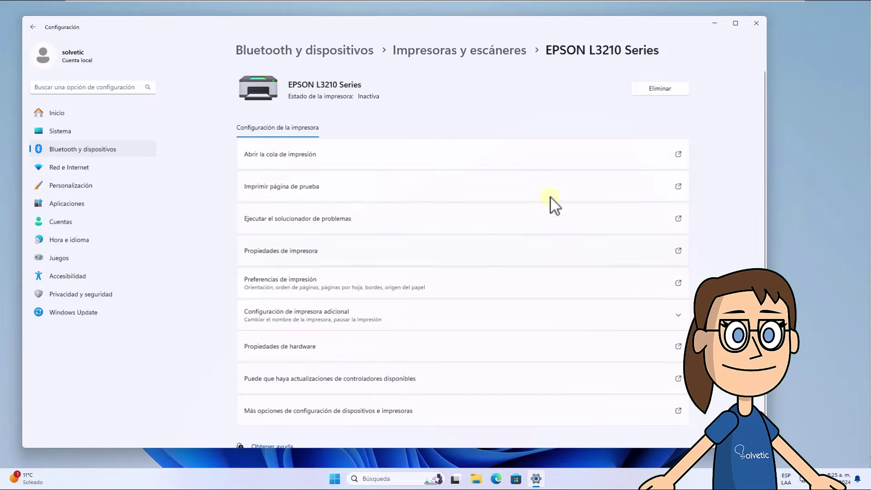
pyautogui.click(420, 53)
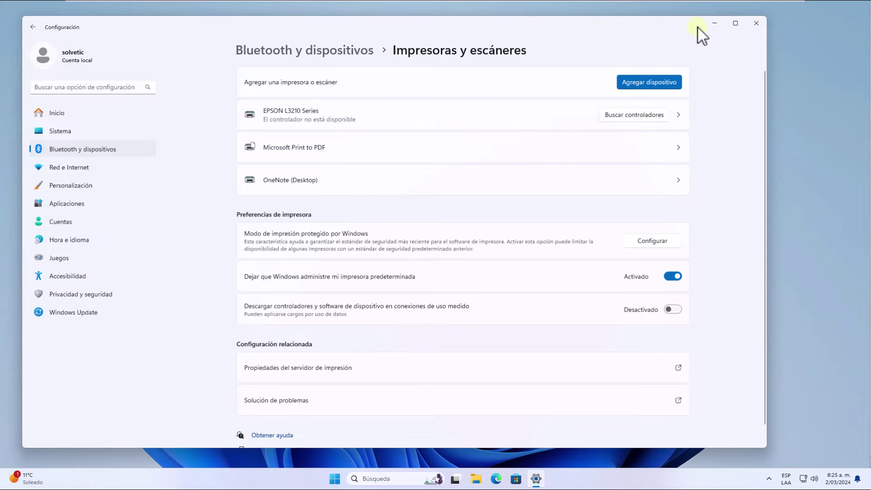
pyautogui.click(756, 23)
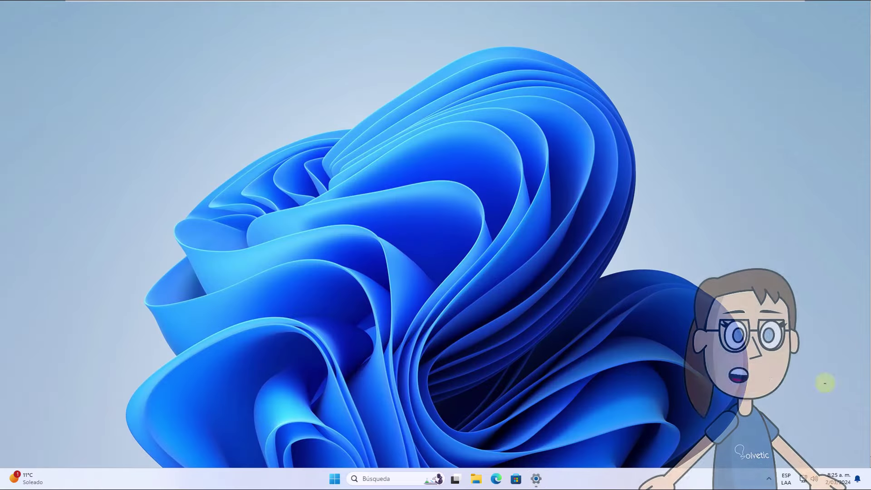
# - Bring back the printer settings and try to add a device manually using the older-printer search option
pyautogui.click(537, 481)
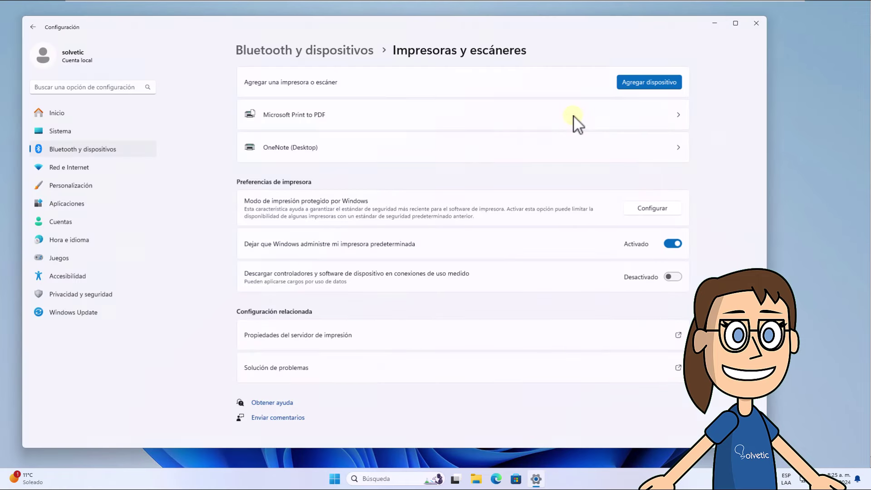
pyautogui.click(660, 81)
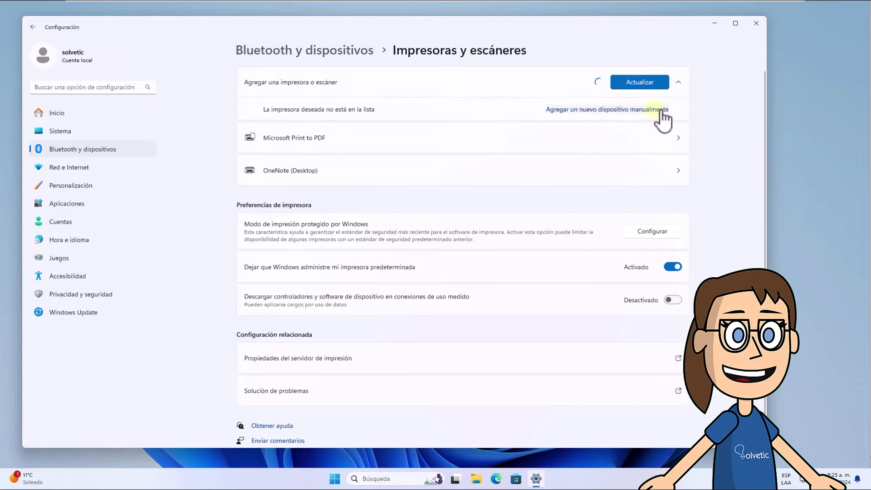
pyautogui.click(661, 112)
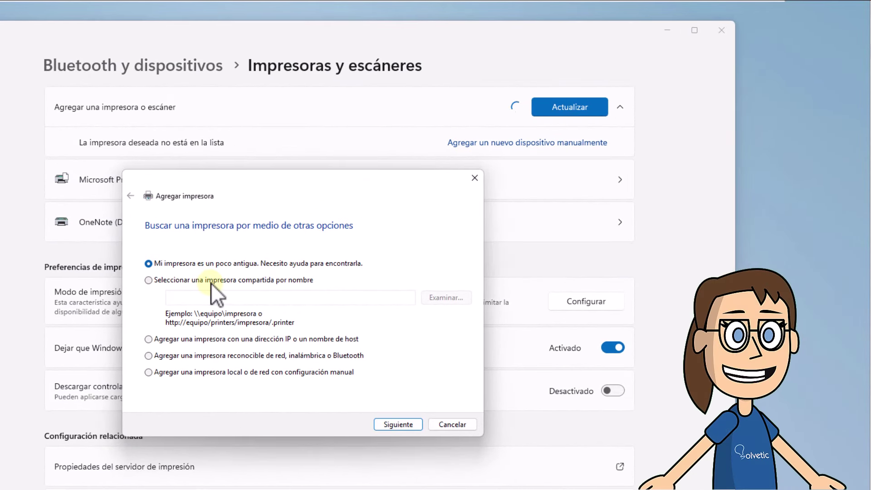
pyautogui.click(409, 422)
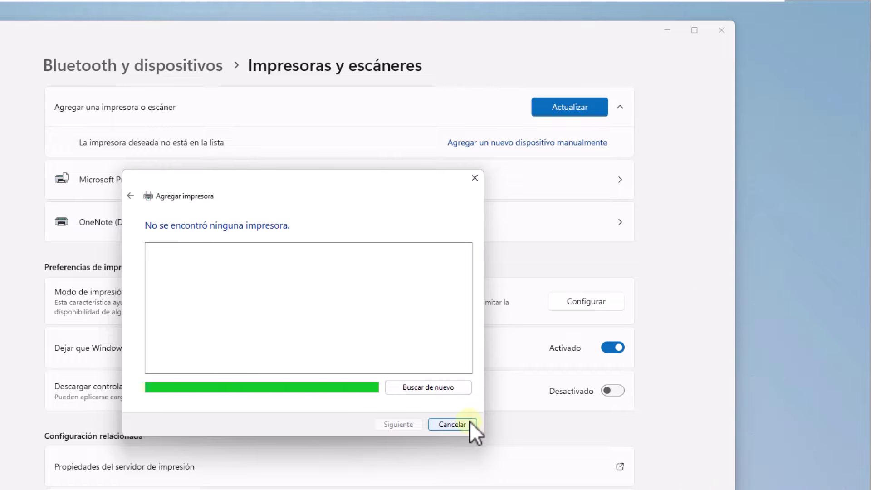
pyautogui.click(475, 177)
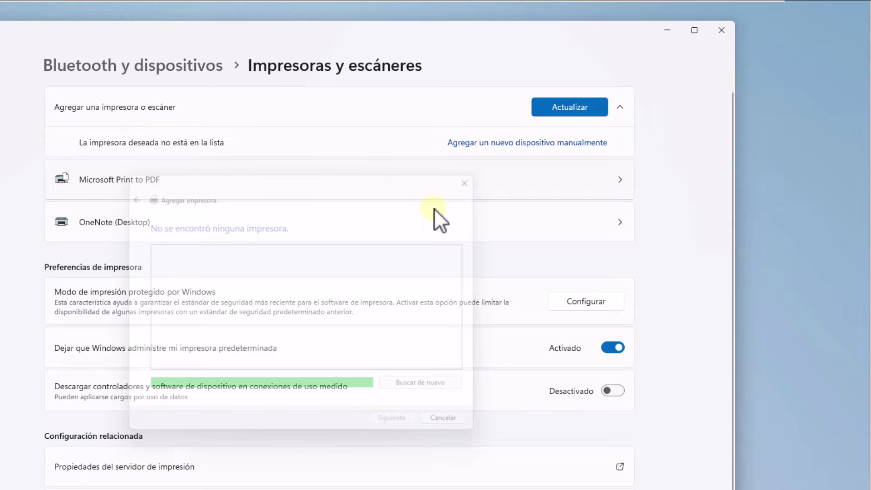
# - Start adding a device manually again and specify the shared printer by name as 192.168.10.25\Epson
pyautogui.click(583, 144)
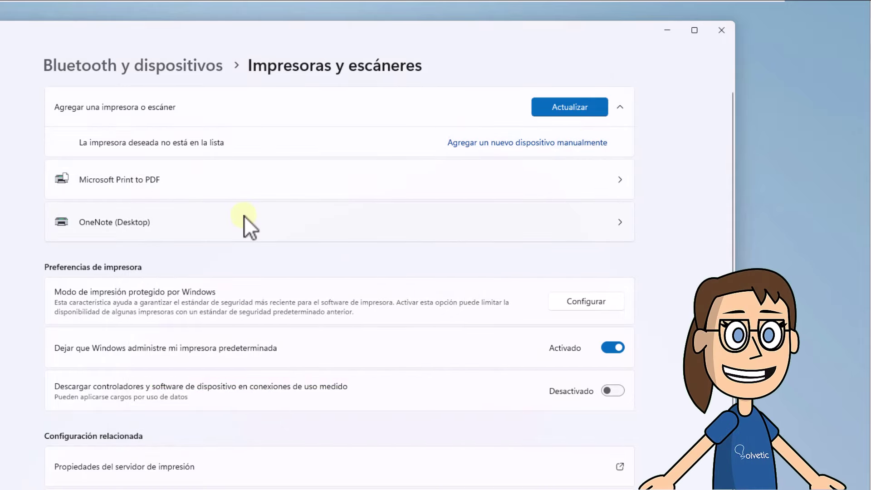
pyautogui.click(204, 279)
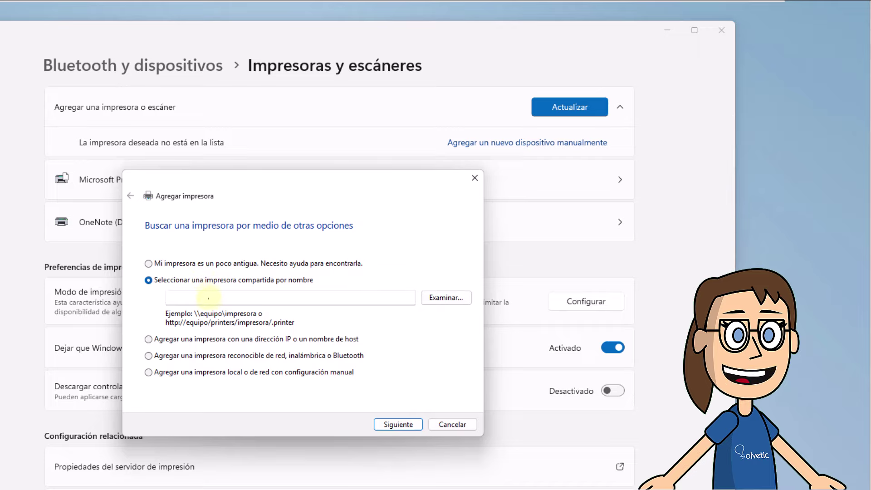
pyautogui.click(208, 295)
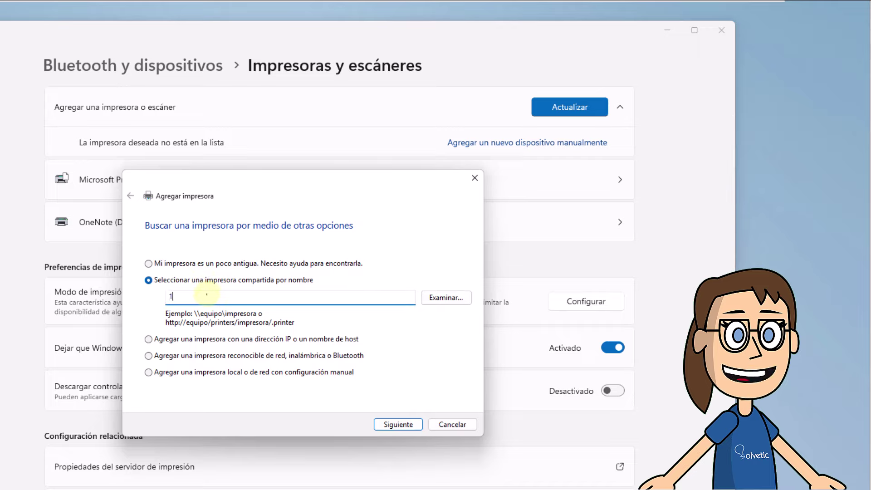
pyautogui.write('192.168')
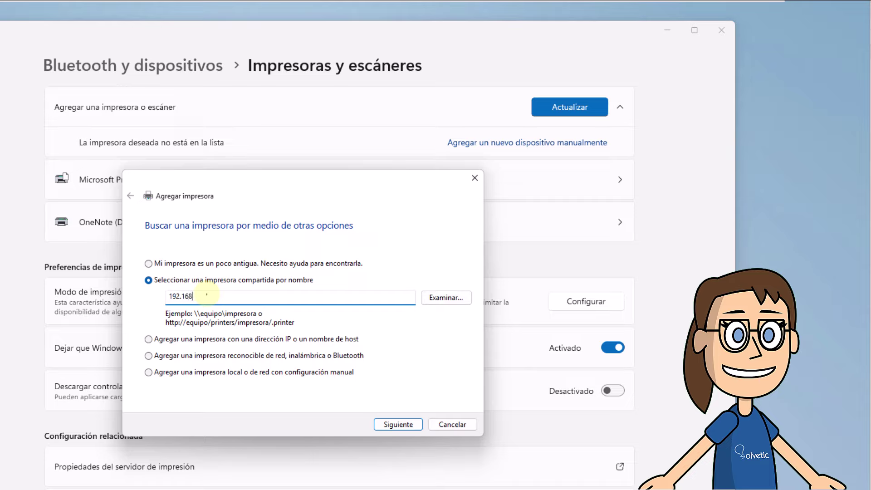
pyautogui.write('.10.25\\Epson')
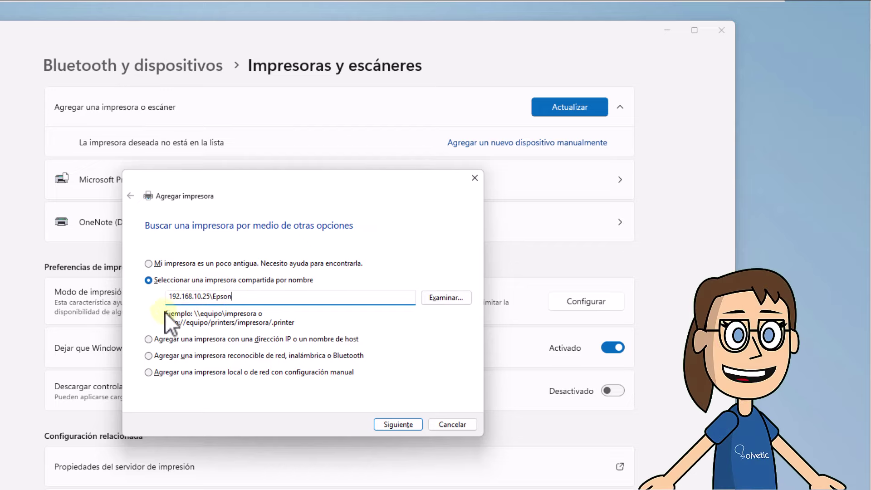
# - Try to add a printer by IP address or host name, with the device type set to Detección automática
pyautogui.click(149, 339)
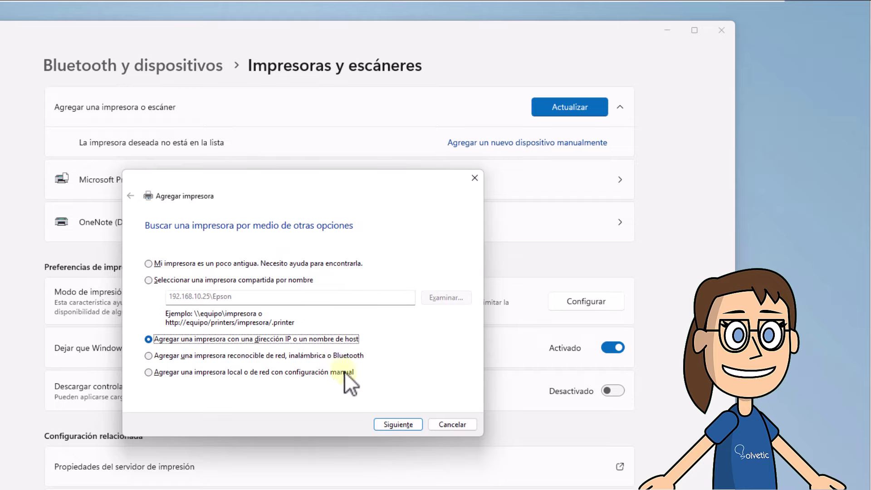
pyautogui.click(395, 424)
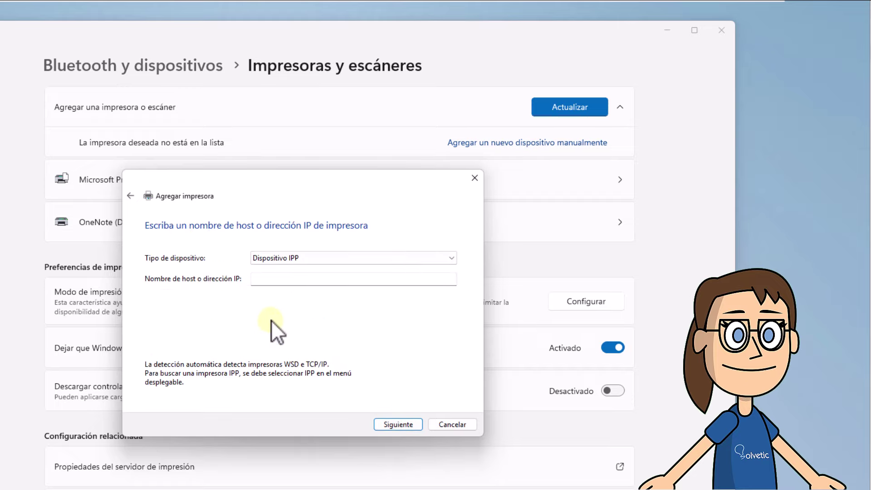
pyautogui.click(301, 260)
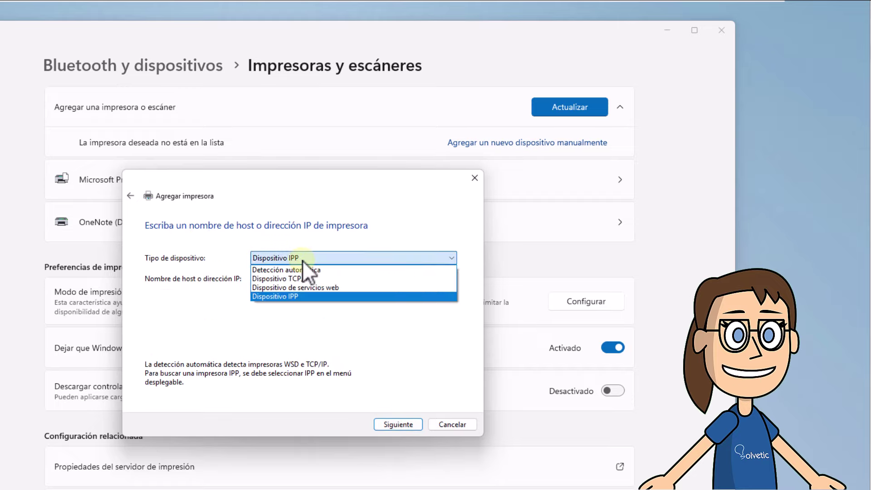
pyautogui.click(347, 271)
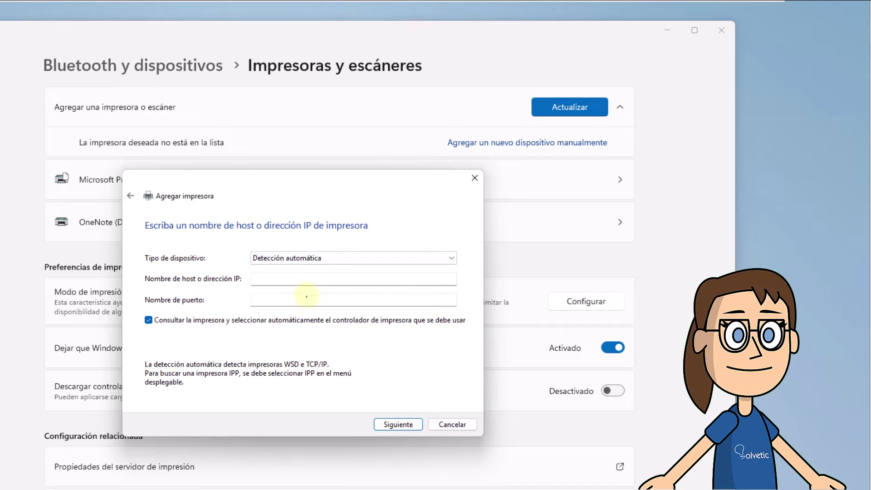
pyautogui.click(319, 276)
pyautogui.write('192.168.')
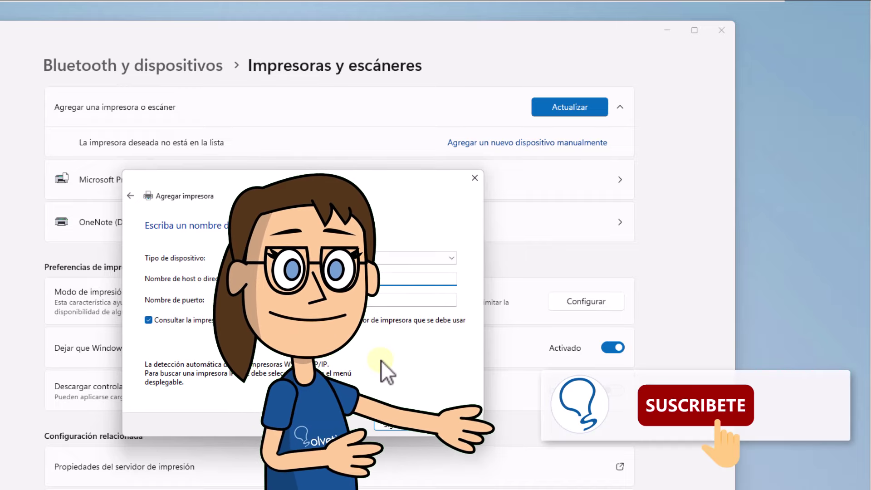
pyautogui.click(398, 424)
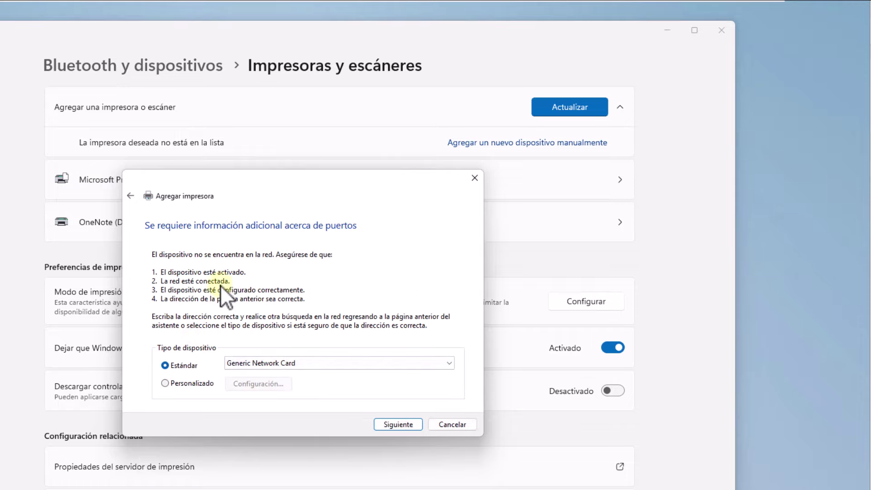
# - Return to the search options and look for a discoverable network, wireless or Bluetooth printer
pyautogui.click(127, 199)
pyautogui.click(127, 199)
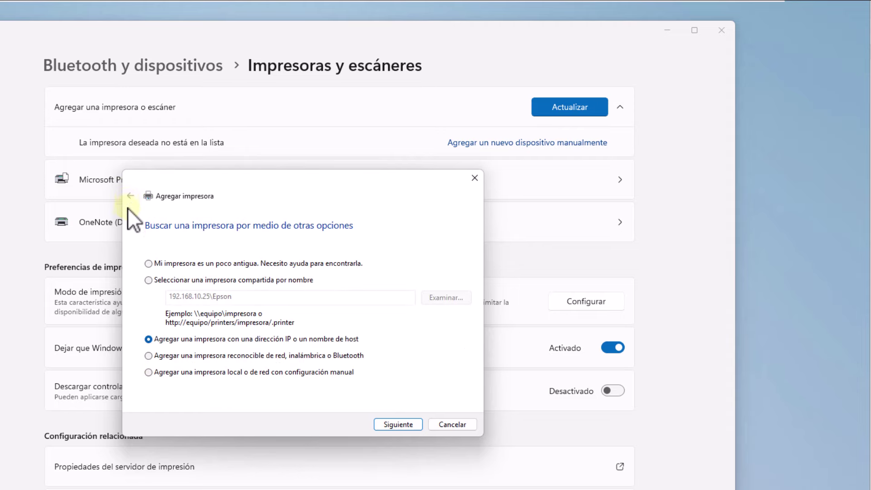
pyautogui.click(155, 357)
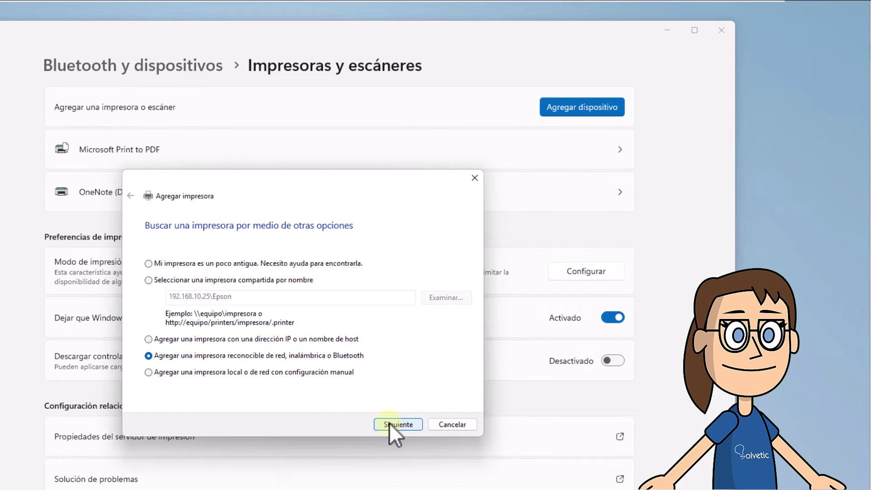
pyautogui.click(393, 424)
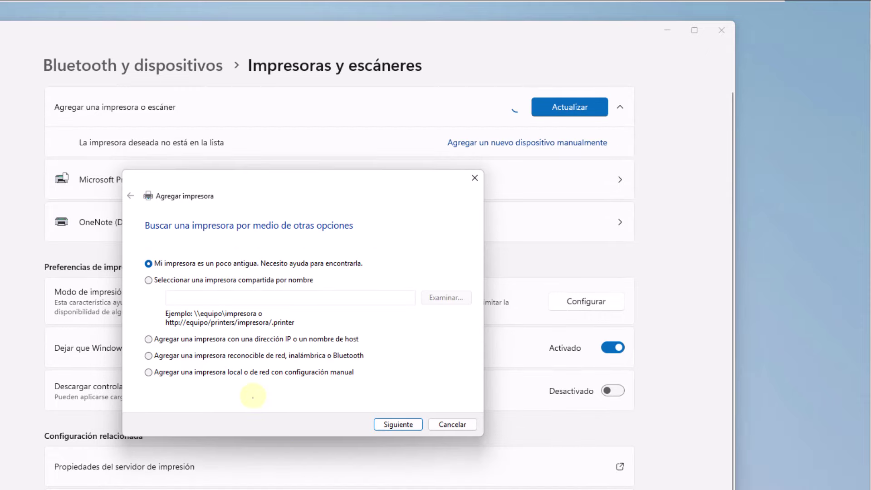
# - Choose to add a local or network printer with manual configuration, using the existing port LPT1: (Puerto de impresora)
pyautogui.click(249, 371)
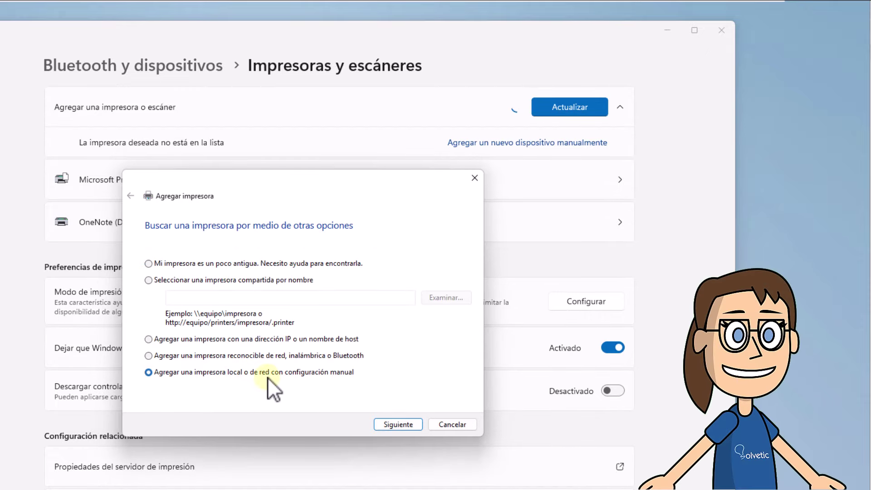
pyautogui.click(400, 424)
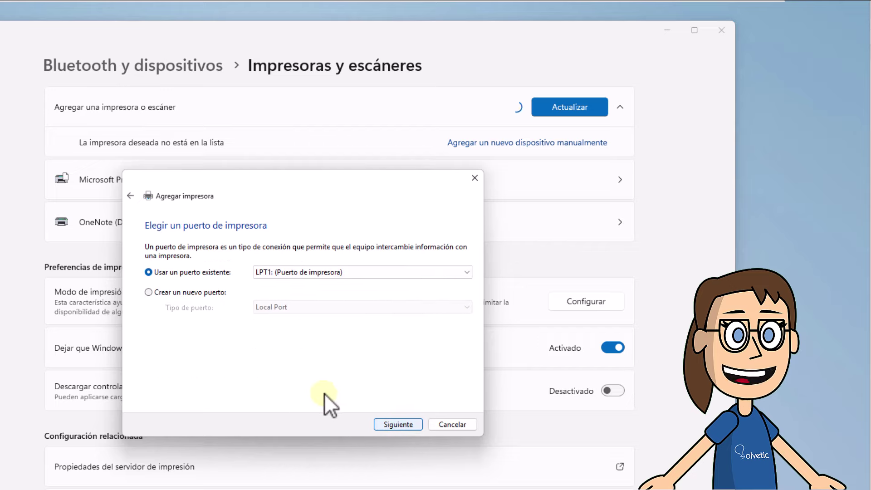
pyautogui.click(355, 274)
pyautogui.click(355, 274)
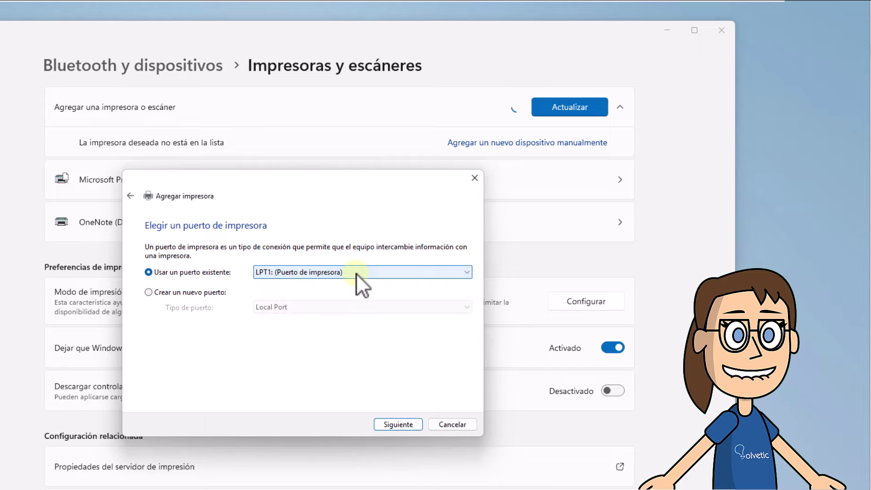
pyautogui.click(392, 418)
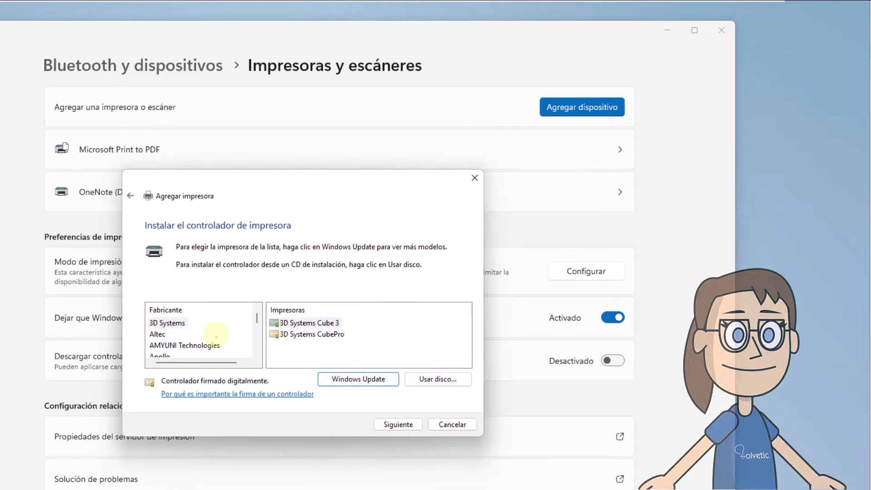
# - Select Epson as the manufacturer in the list of printer drivers
pyautogui.scroll(-2, 191, 344)
pyautogui.scroll(-4, 191, 343)
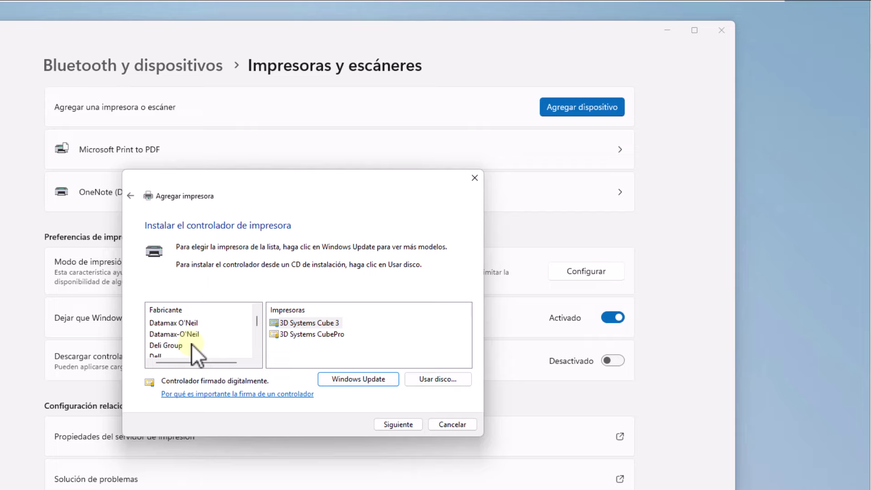
pyautogui.scroll(-1, 191, 343)
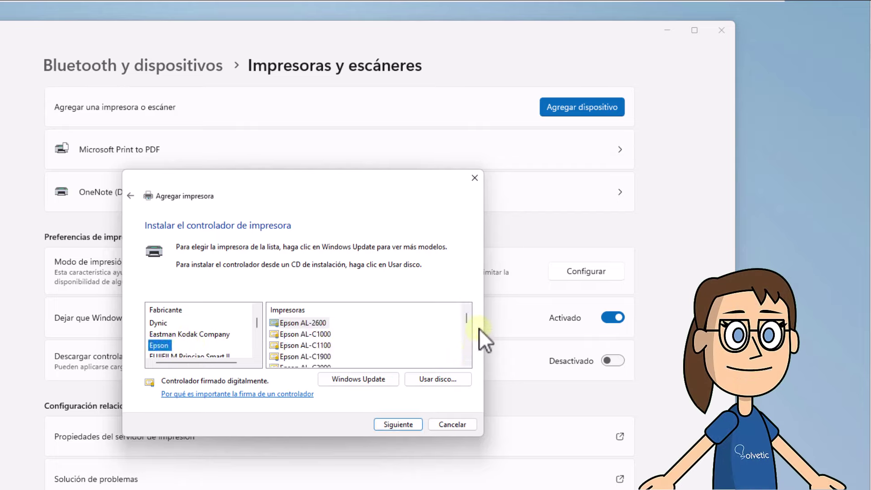
# - Choose the EPSON LASER LP-3000C model as the driver and continue to the printer name
pyautogui.moveTo(467, 320); pyautogui.dragTo(399, 352)
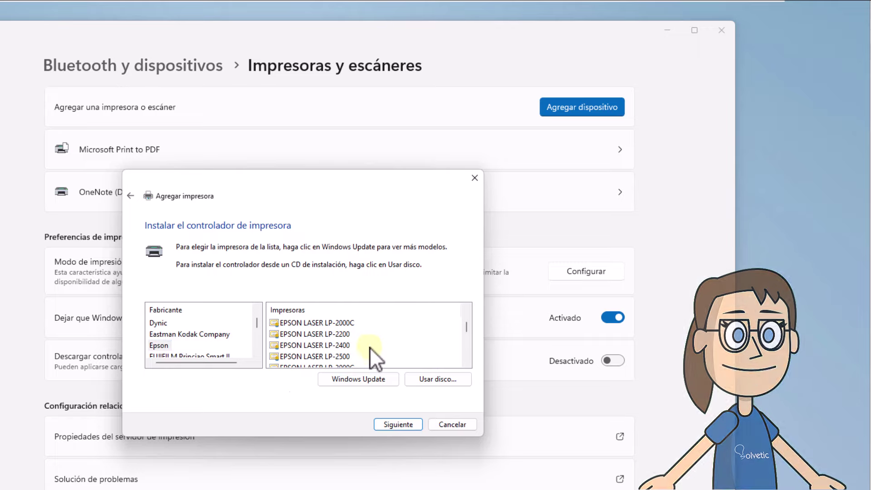
pyautogui.click(338, 336)
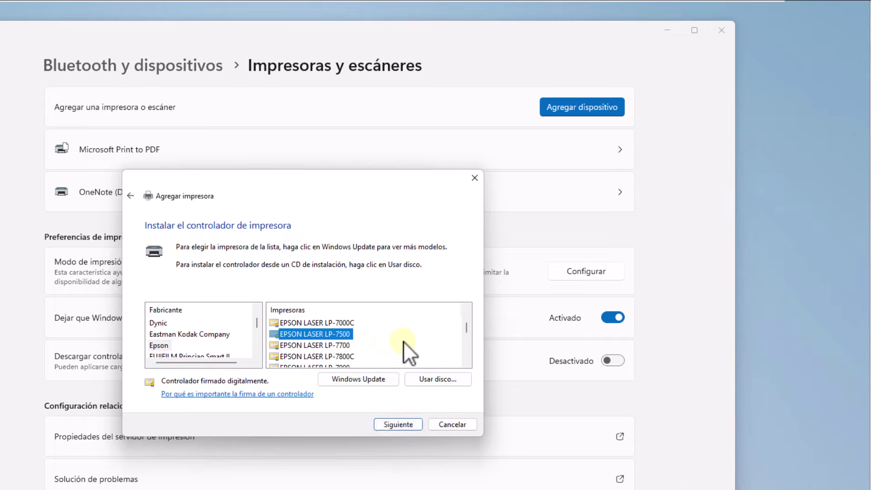
pyautogui.press('Up')
pyautogui.press('Up')
pyautogui.press('Up')
pyautogui.press('Up')
pyautogui.press('Up')
pyautogui.press('Down')
pyautogui.press('Down')
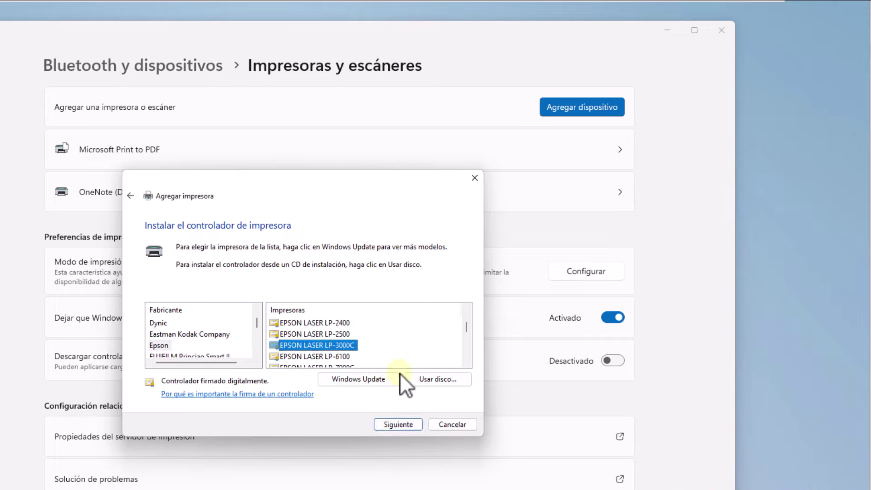
pyautogui.click(398, 424)
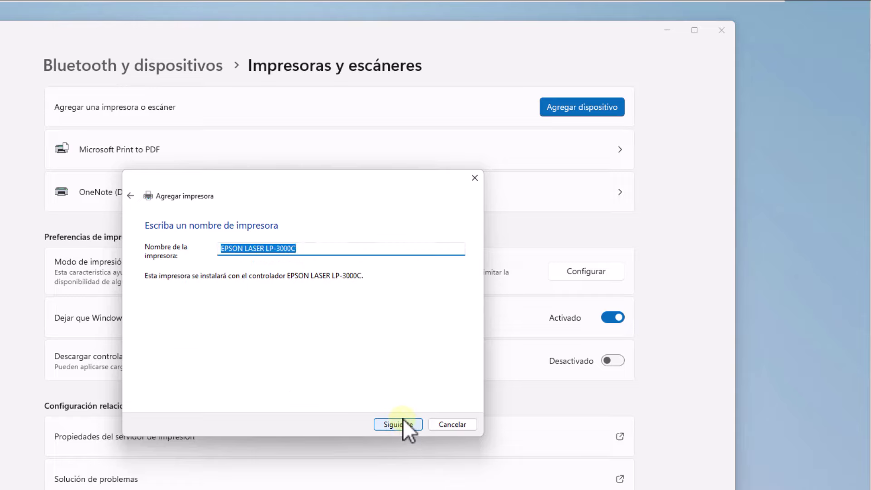
# - Shorten the printer name to EPSON LASER and install the printer
pyautogui.click(290, 249)
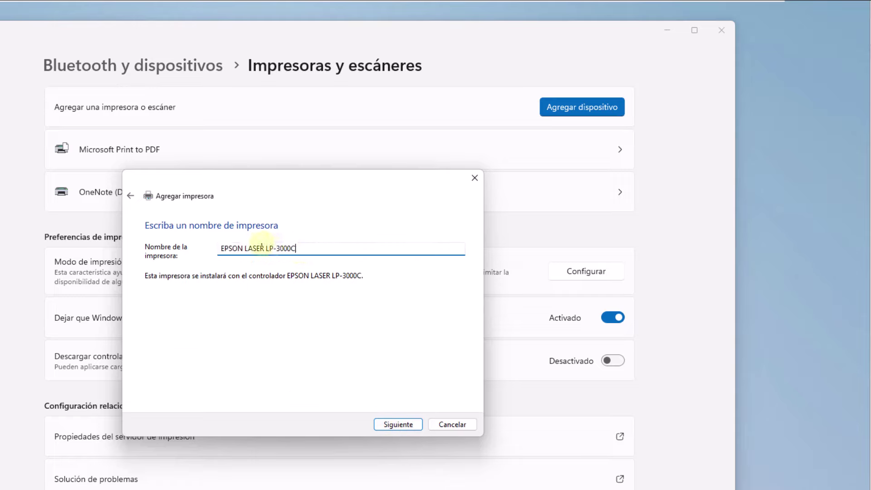
pyautogui.moveTo(260, 247); pyautogui.dragTo(328, 244)
pyautogui.click(407, 418)
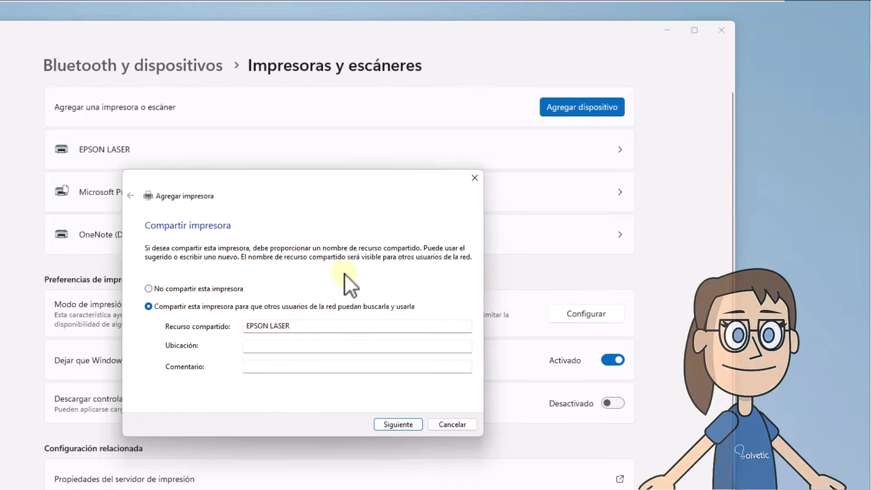
# - Finish adding the printer with the option No compartir esta impresora and close the settings window
pyautogui.click(211, 290)
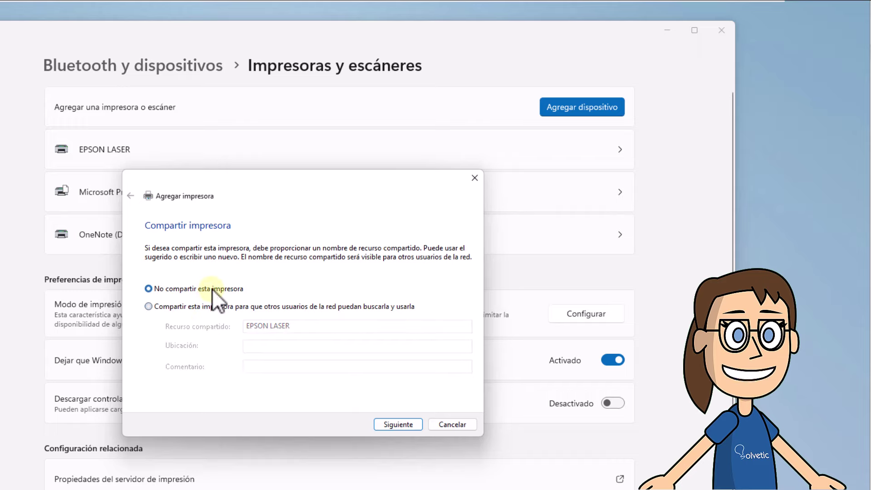
pyautogui.click(407, 425)
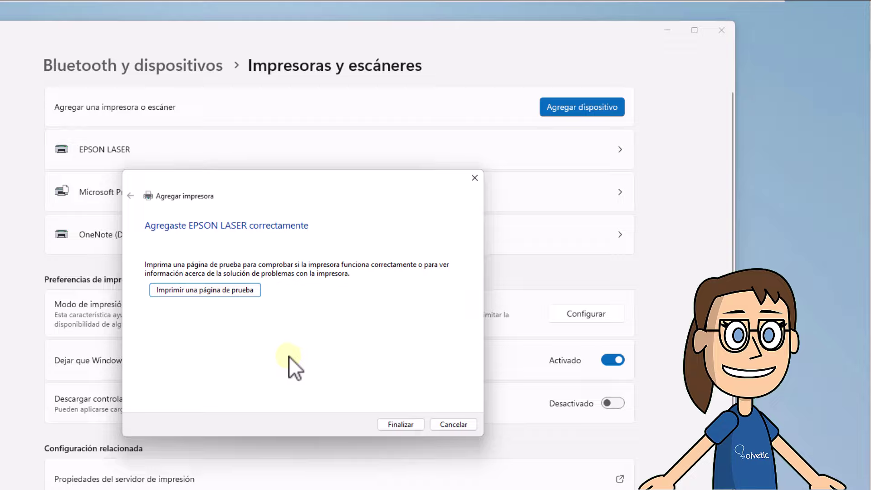
pyautogui.click(396, 424)
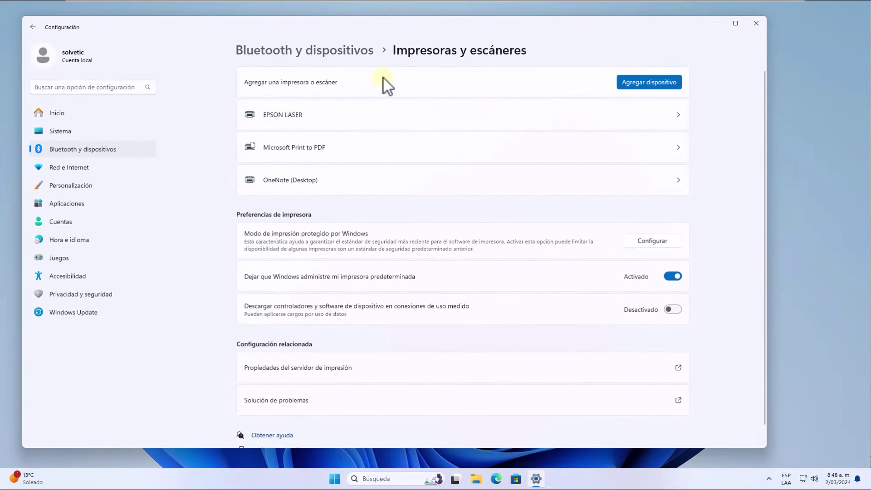
pyautogui.click(756, 23)
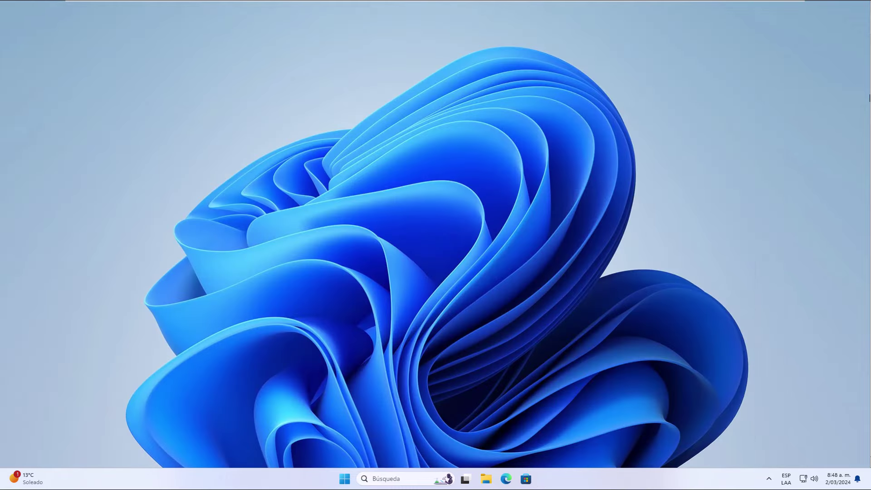